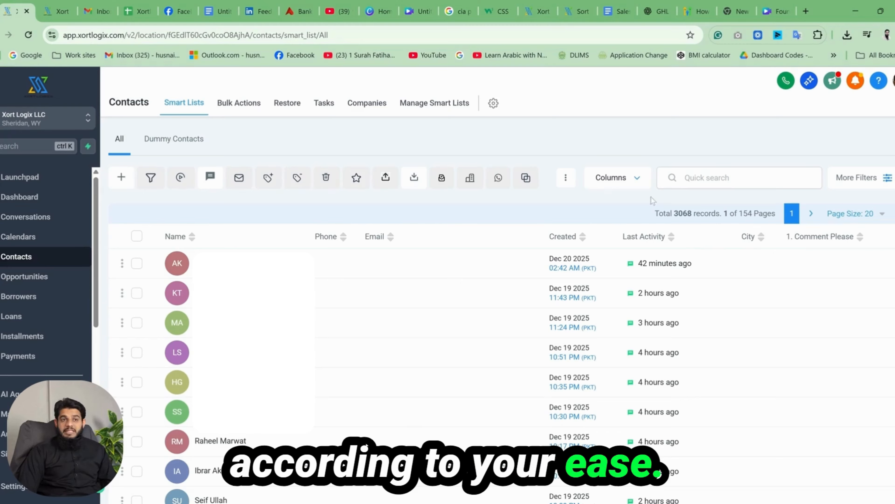
Step: Hide the 1. Comment Please and Created columns in the contacts list
{"action": "left_click", "coordinate": [637, 179]}
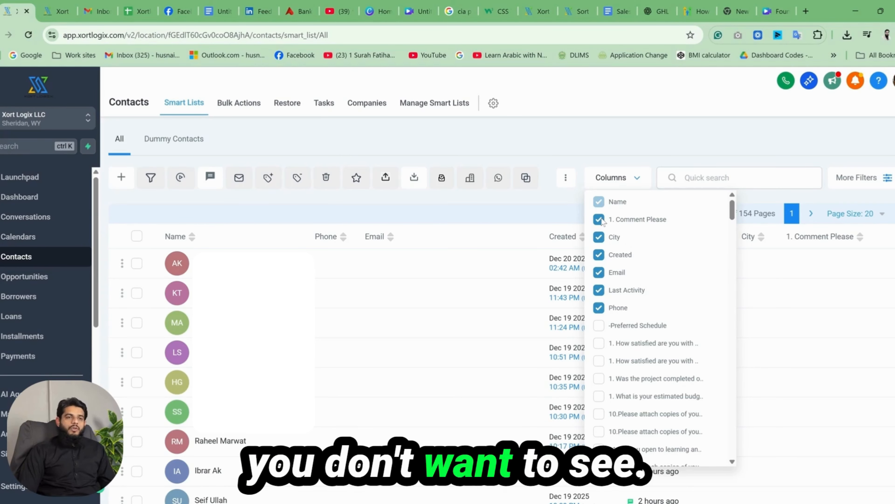
{"action": "left_click", "coordinate": [599, 236]}
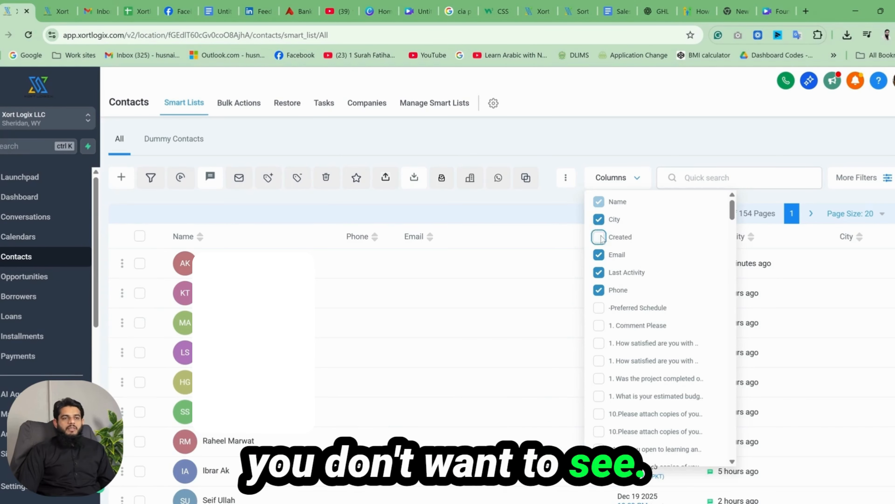
{"action": "left_click", "coordinate": [580, 203]}
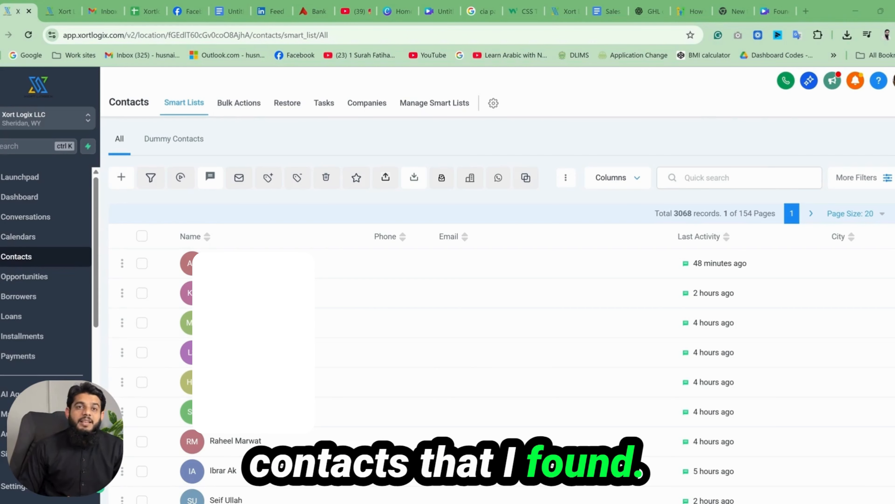
Step: Look through the available contact filters, including contact information, contact activity and the custom fields
{"action": "left_click", "coordinate": [858, 178]}
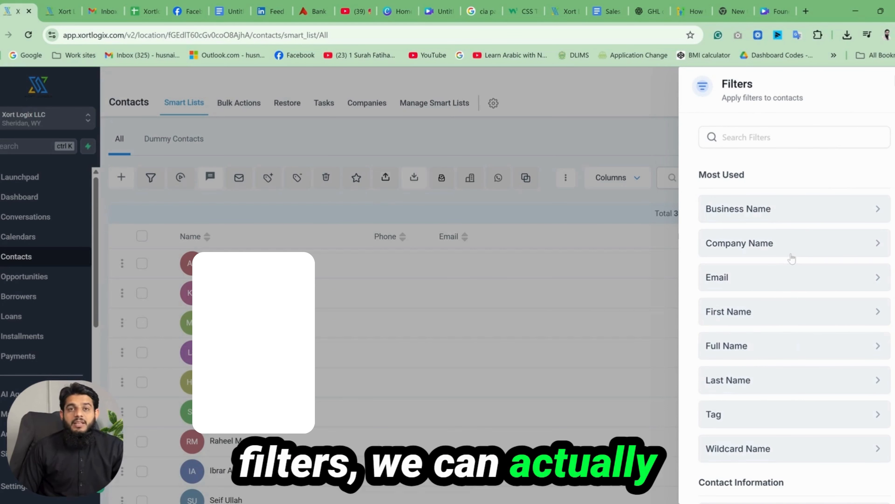
{"action": "scroll", "coordinate": [792, 259], "scroll_direction": "down", "scroll_amount": 20}
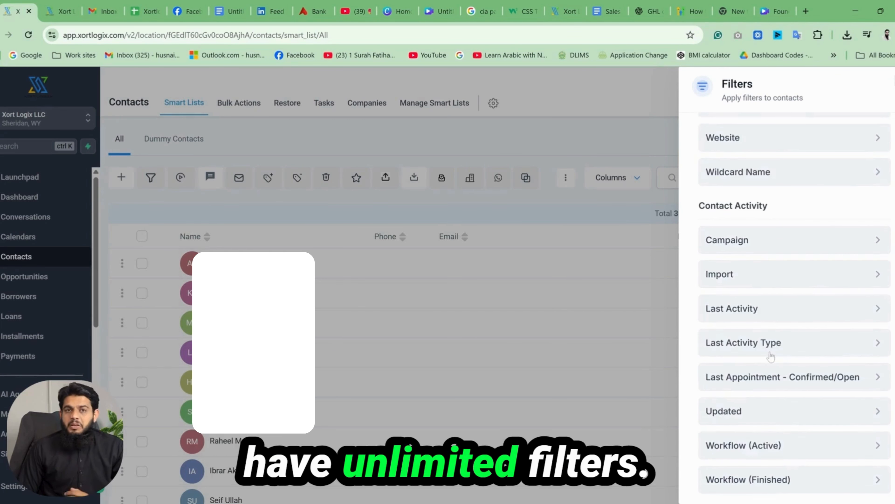
{"action": "scroll", "coordinate": [771, 356], "scroll_direction": "down", "scroll_amount": 20}
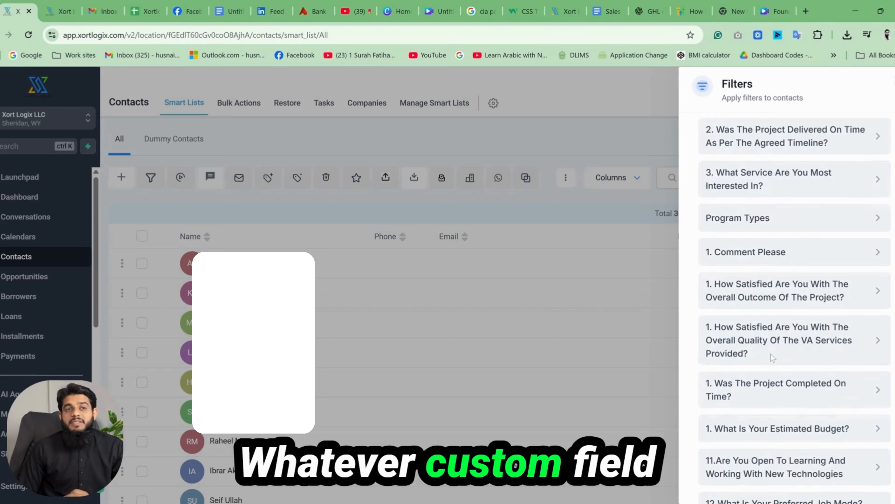
{"action": "scroll", "coordinate": [771, 357], "scroll_direction": "down", "scroll_amount": 15}
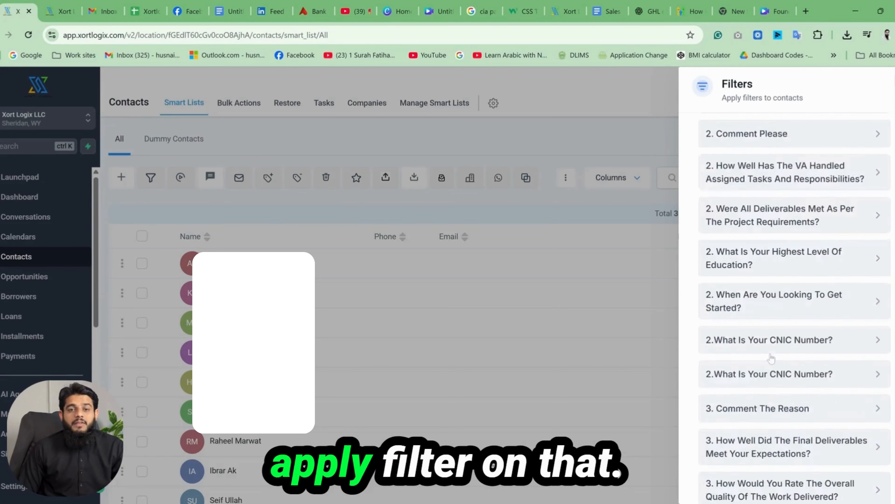
{"action": "scroll", "coordinate": [771, 357], "scroll_direction": "down", "scroll_amount": 5}
{"action": "scroll", "coordinate": [774, 356], "scroll_direction": "up", "scroll_amount": 10}
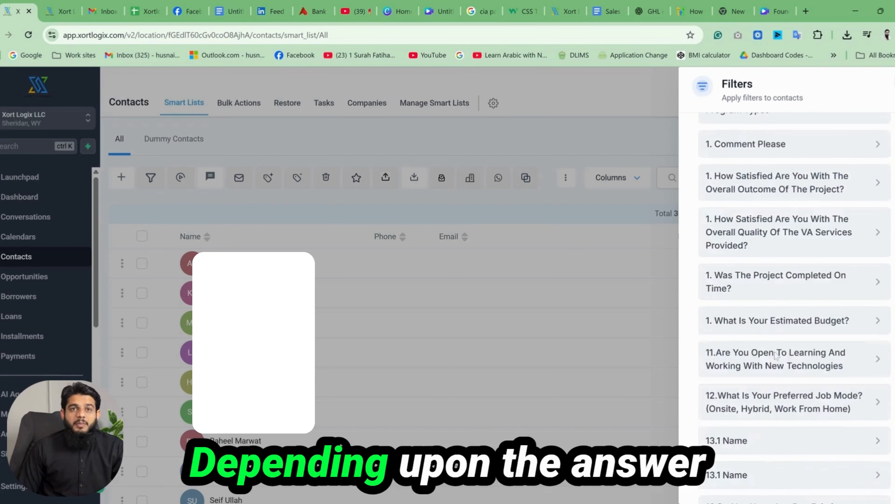
{"action": "scroll", "coordinate": [775, 356], "scroll_direction": "up", "scroll_amount": 20}
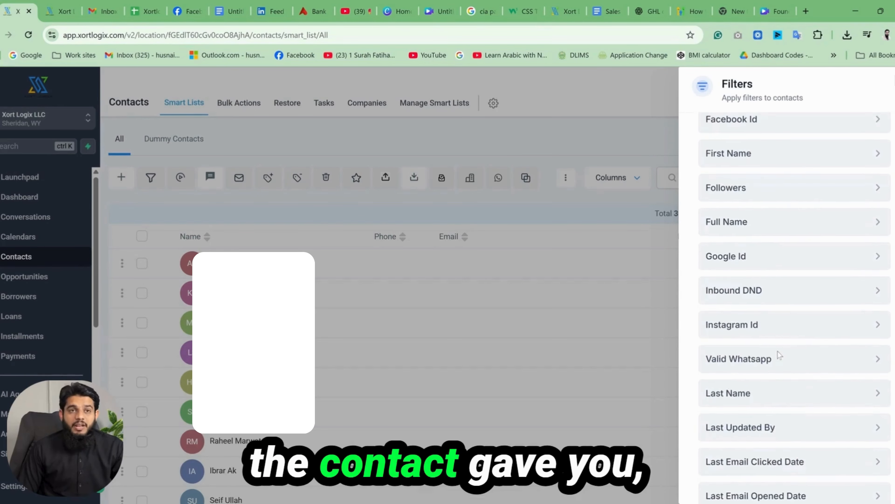
{"action": "scroll", "coordinate": [779, 355], "scroll_direction": "up", "scroll_amount": 15}
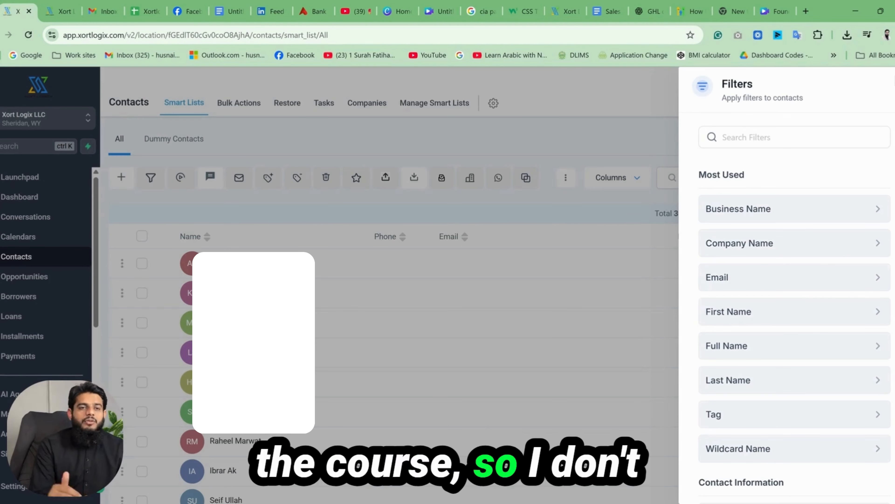
Step: Filter the contacts to those whose Email is empty and review the filtered list
{"action": "left_click", "coordinate": [774, 281]}
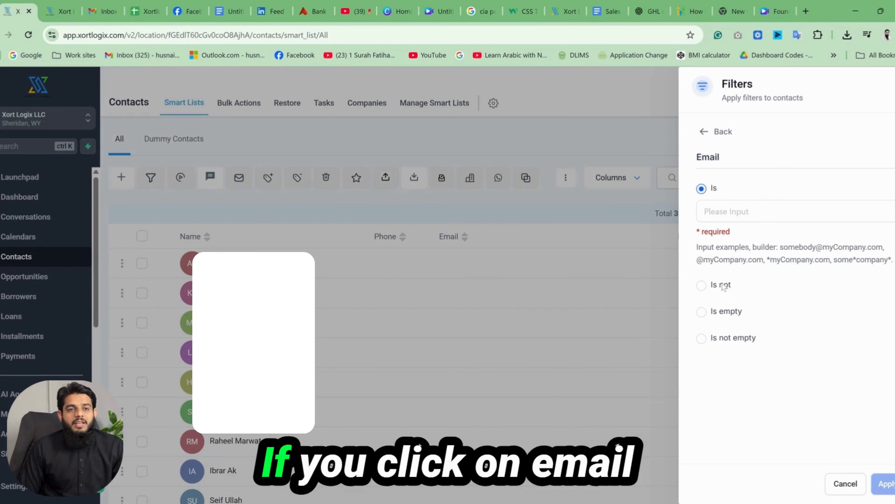
{"action": "left_click", "coordinate": [701, 313]}
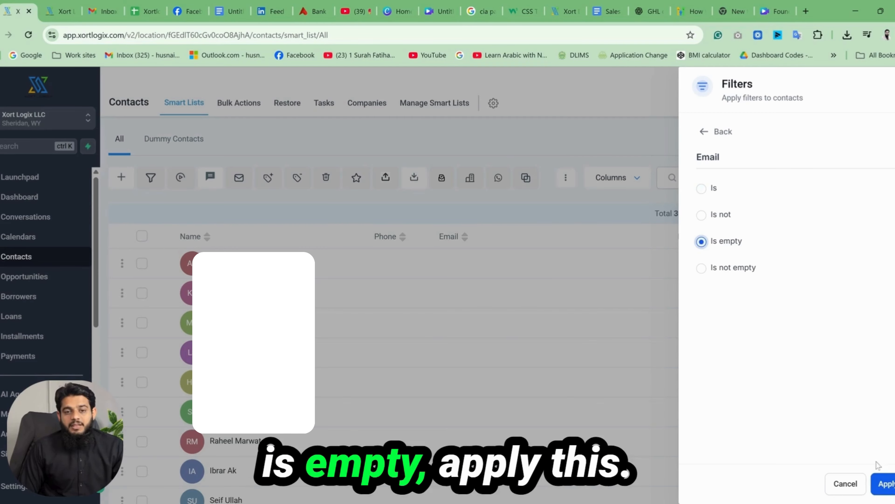
{"action": "left_click", "coordinate": [886, 484]}
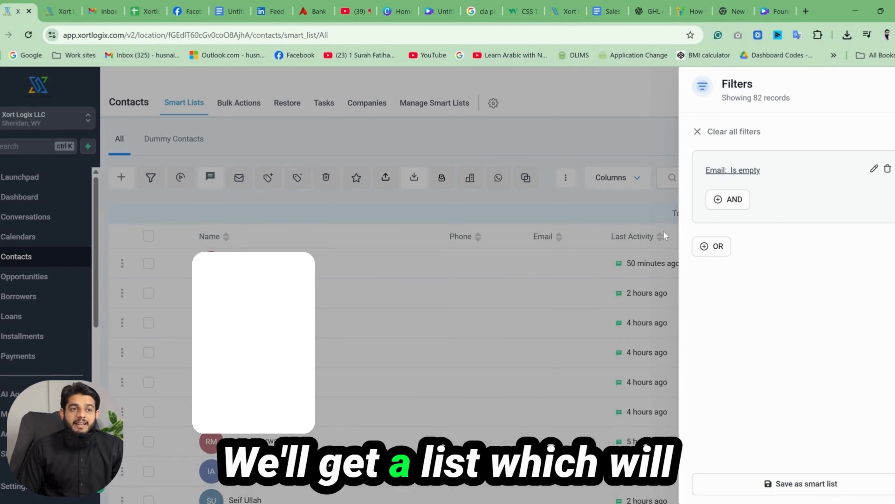
{"action": "left_click", "coordinate": [645, 201]}
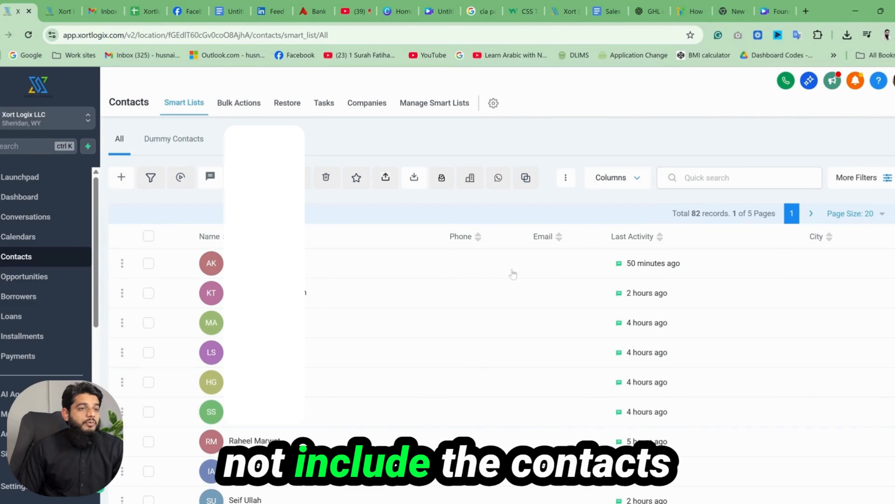
{"action": "scroll", "coordinate": [473, 338], "scroll_direction": "down", "scroll_amount": 10}
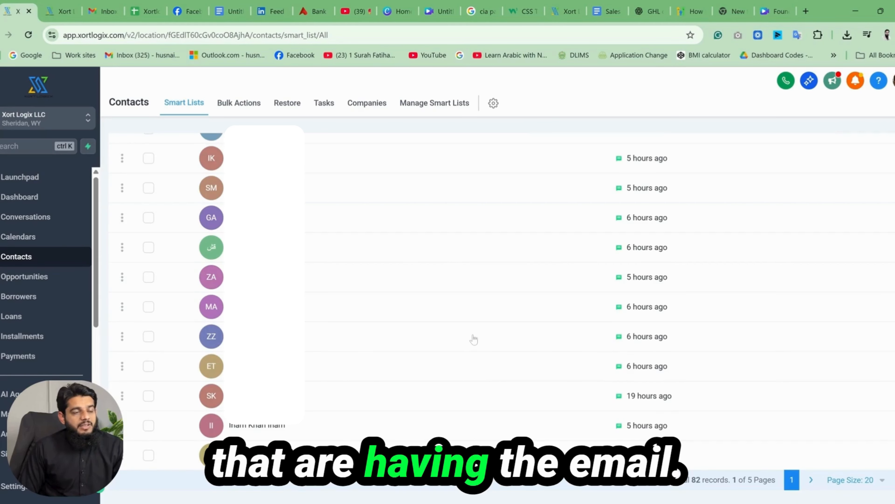
{"action": "scroll", "coordinate": [474, 339], "scroll_direction": "up", "scroll_amount": 10}
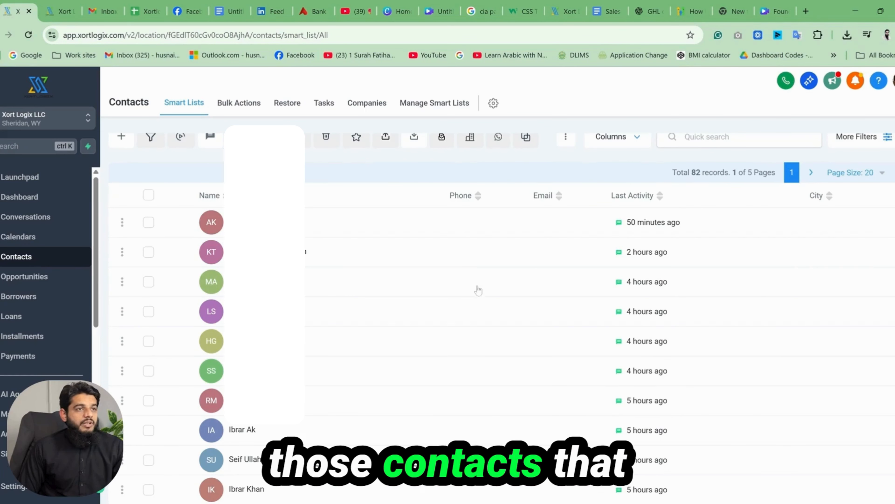
{"action": "scroll", "coordinate": [480, 289], "scroll_direction": "up", "scroll_amount": 1}
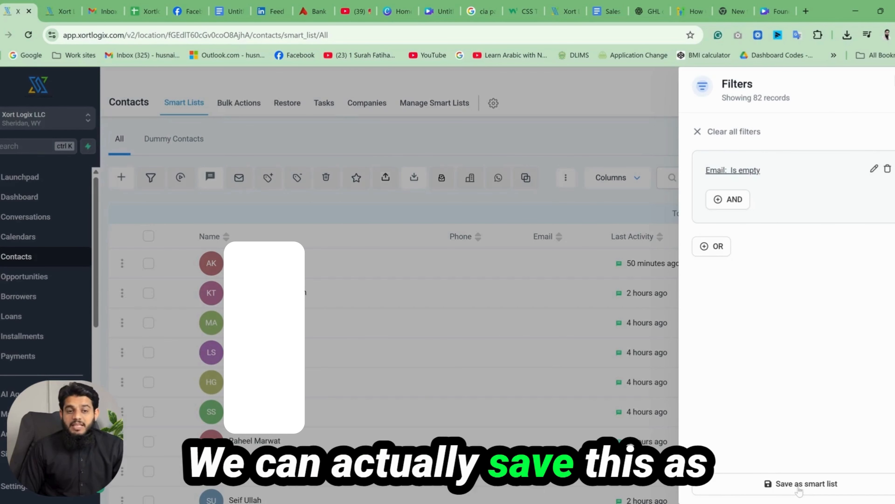
Step: Save the filtered contacts as a smart list named "Leads without emails"
{"action": "left_click", "coordinate": [800, 484]}
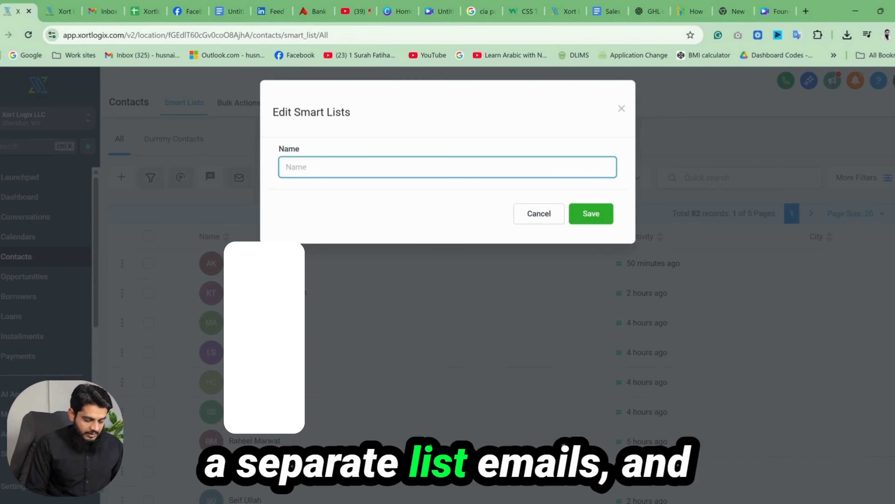
{"action": "type", "text": "Leads without emails"}
{"action": "left_click", "coordinate": [587, 220]}
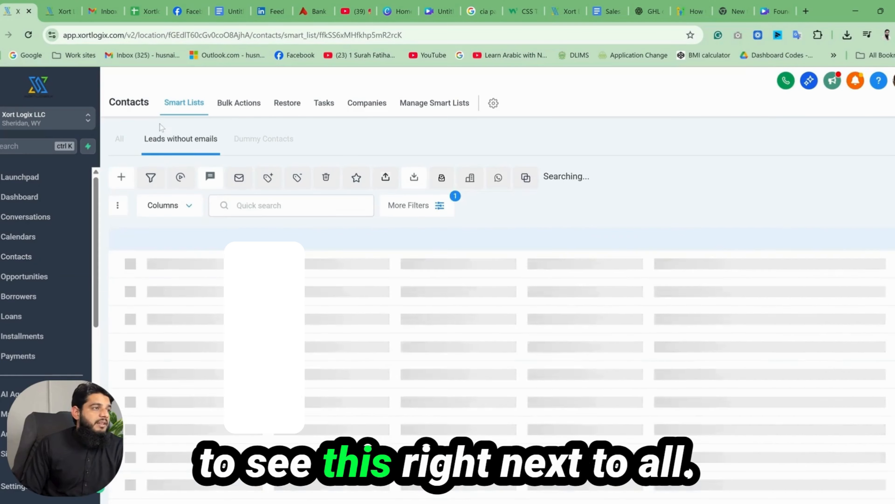
Step: Compare the All and Leads without emails lists, and view the form for adding a contact without saving one
{"action": "left_click", "coordinate": [119, 141]}
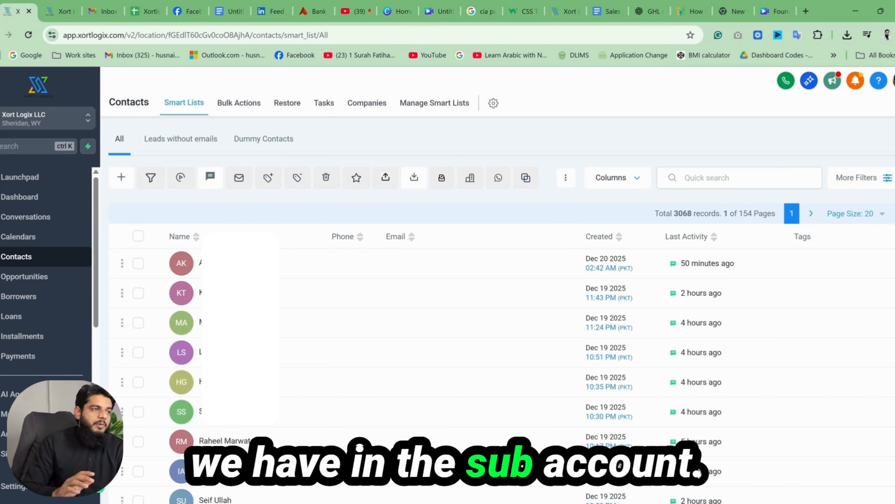
{"action": "left_click", "coordinate": [169, 139]}
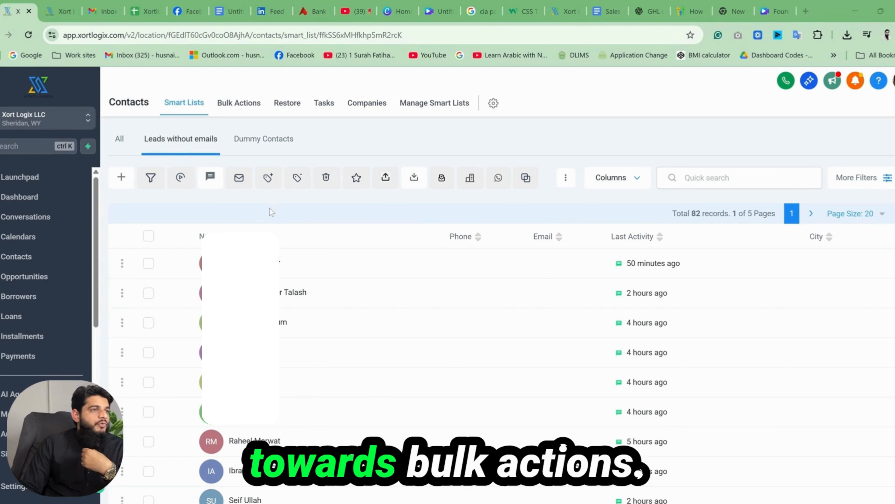
{"action": "left_click", "coordinate": [121, 177]}
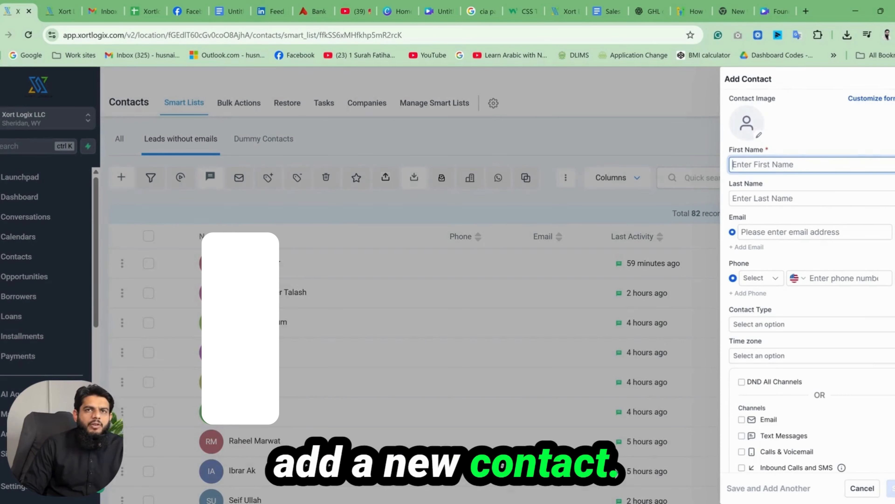
{"action": "left_click", "coordinate": [189, 214]}
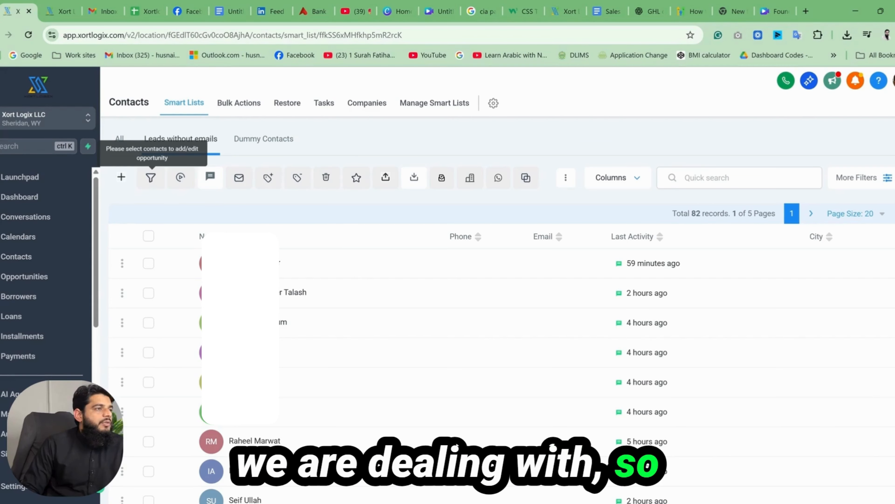
Step: Select the first four contacts in Leads without emails and extend the selection to every contact on the page
{"action": "left_click", "coordinate": [148, 263]}
{"action": "left_click", "coordinate": [148, 293]}
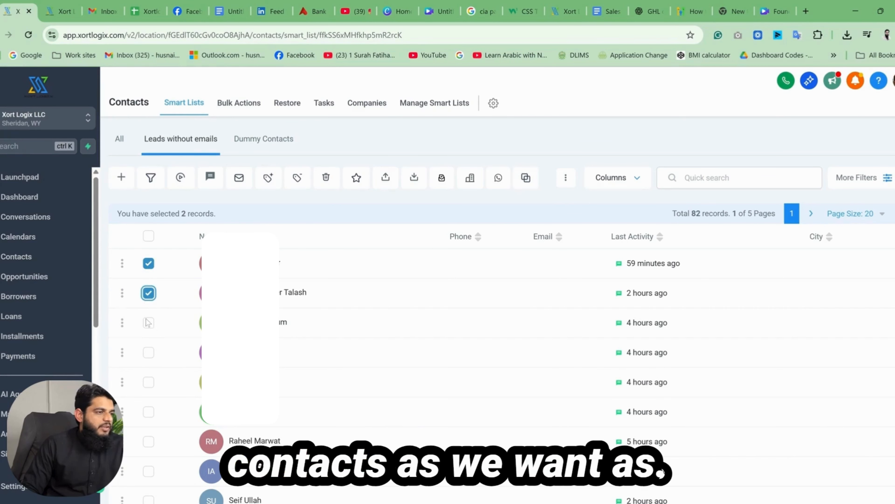
{"action": "left_click", "coordinate": [148, 323]}
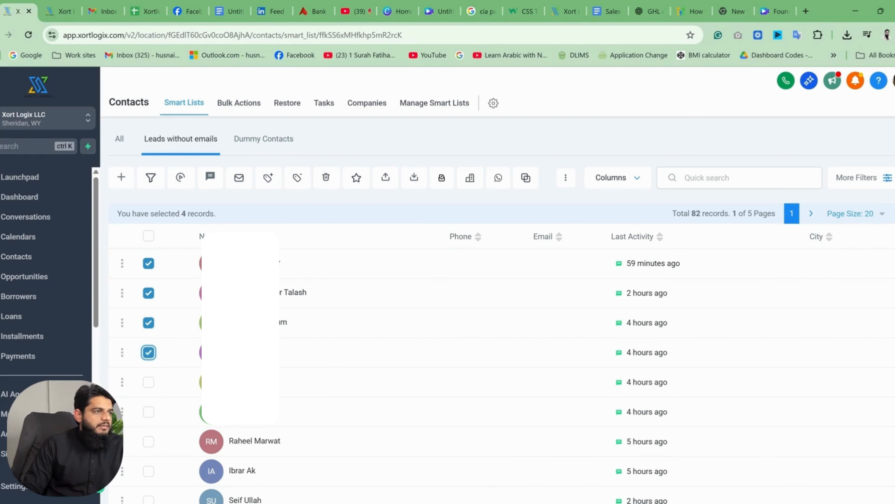
{"action": "left_click", "coordinate": [149, 236]}
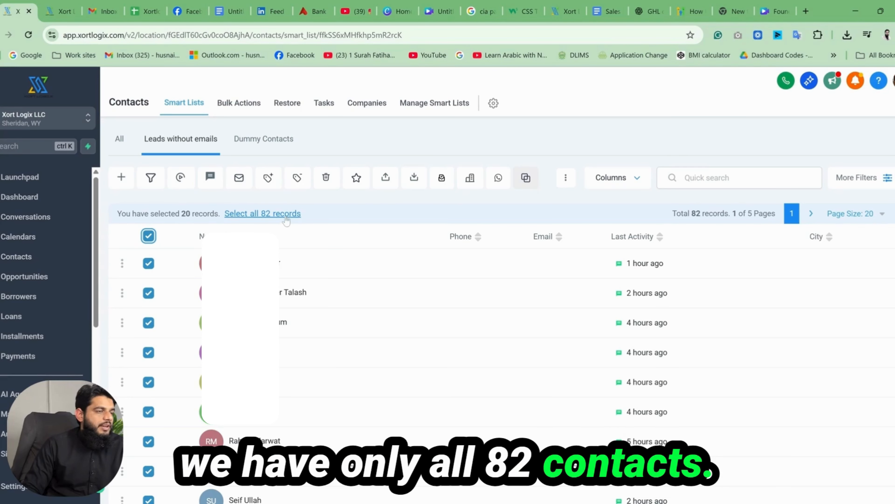
Step: Select every contact in the All list across all pages
{"action": "left_click", "coordinate": [119, 138]}
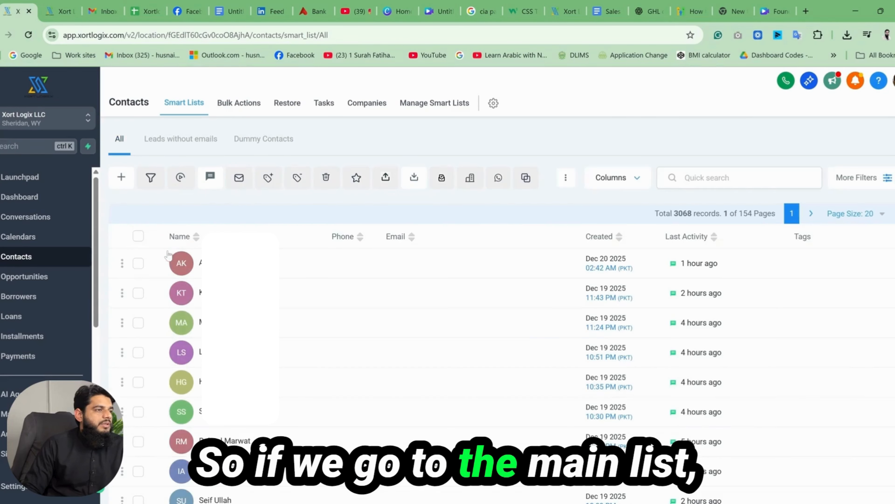
{"action": "left_click", "coordinate": [139, 236]}
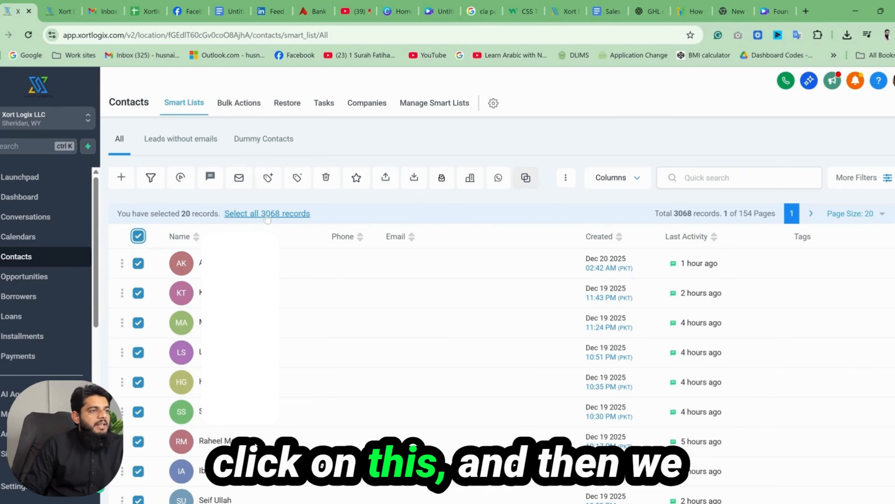
{"action": "left_click", "coordinate": [280, 216]}
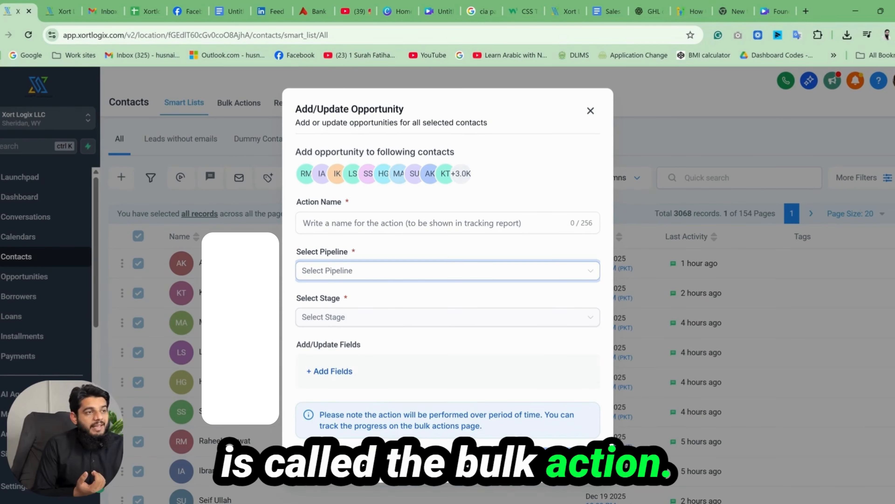
Step: Fill in a bulk opportunity action named "Test Action" with pipeline 1. XL - Sales and stage Communicating, and dismiss it unsaved
{"action": "left_click", "coordinate": [409, 223]}
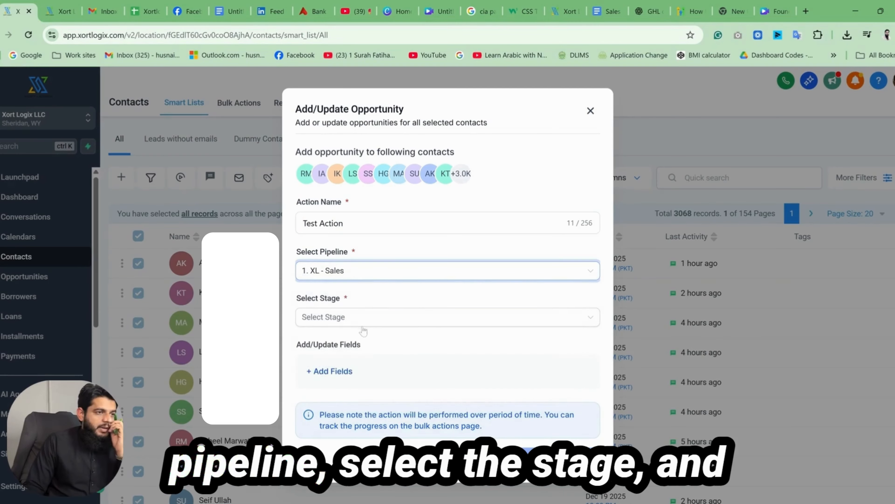
{"action": "left_click", "coordinate": [447, 316]}
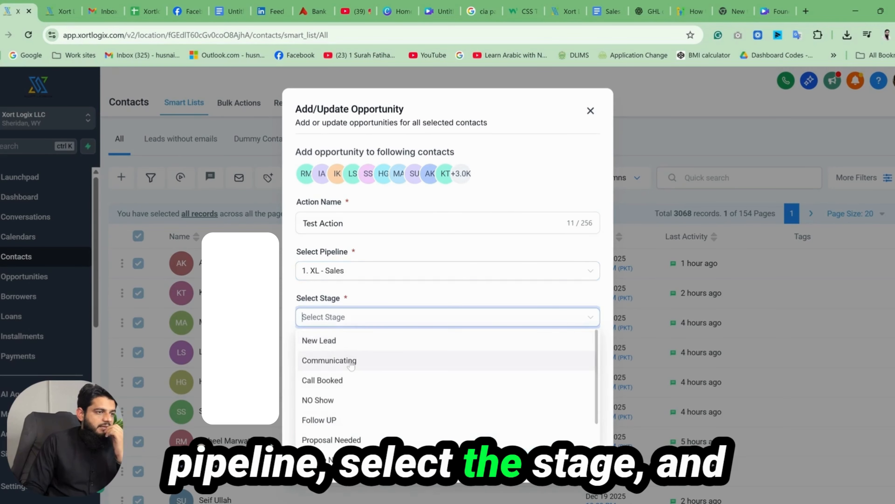
{"action": "left_click", "coordinate": [440, 359]}
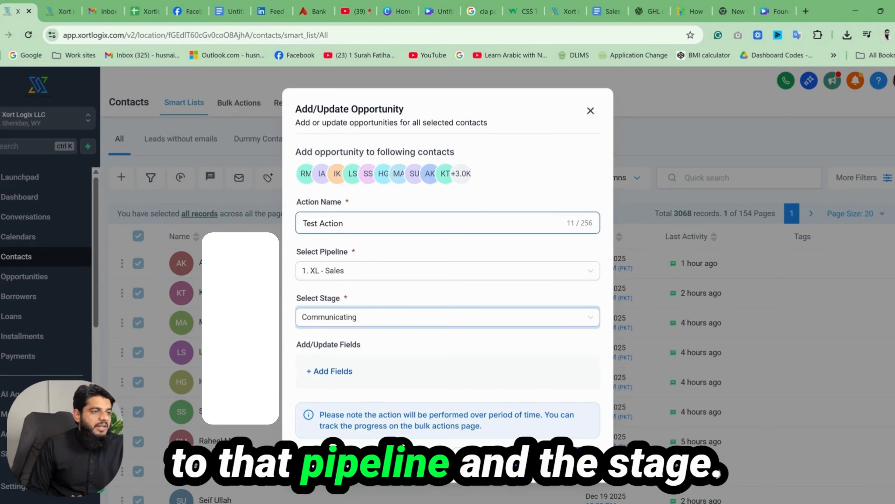
{"action": "left_click", "coordinate": [590, 111]}
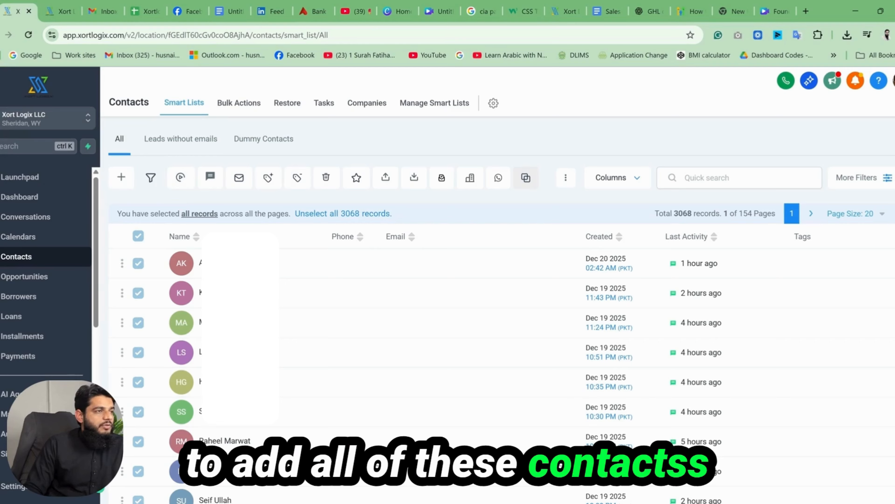
Step: View the options for adding the selected contacts to an automation, and close them without applying anything
{"action": "left_click", "coordinate": [181, 180]}
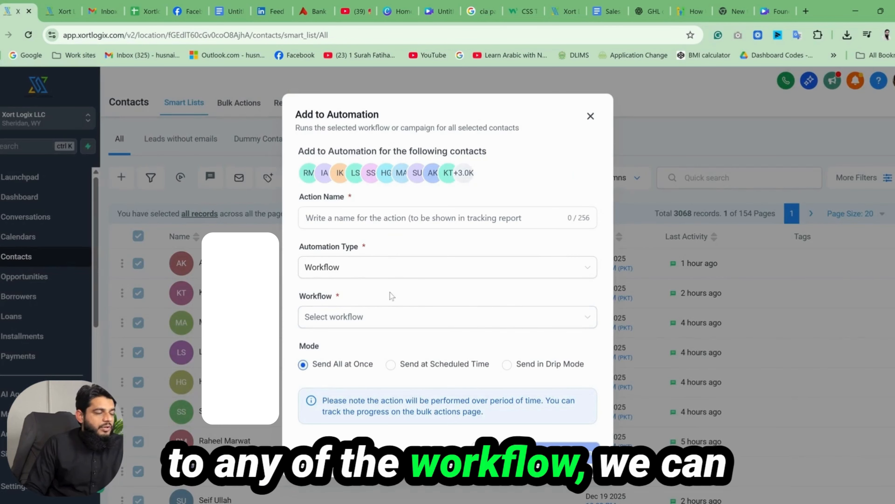
{"action": "left_click", "coordinate": [590, 116]}
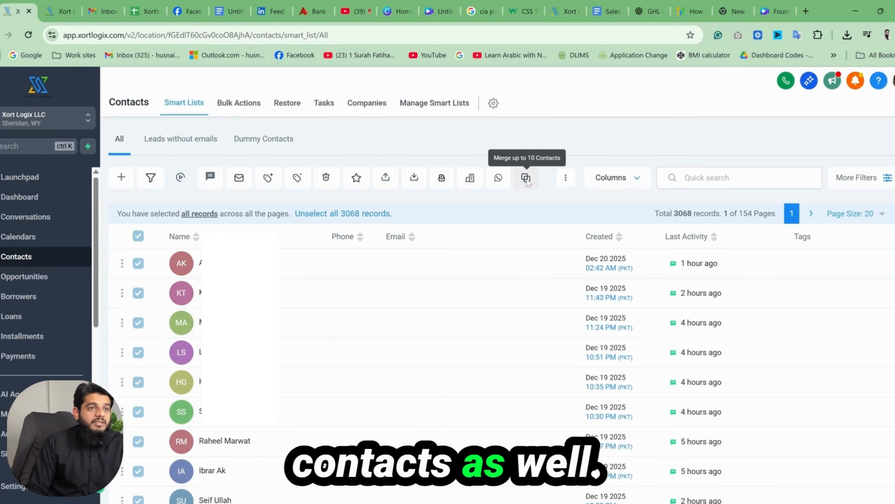
{"action": "left_click", "coordinate": [565, 181]}
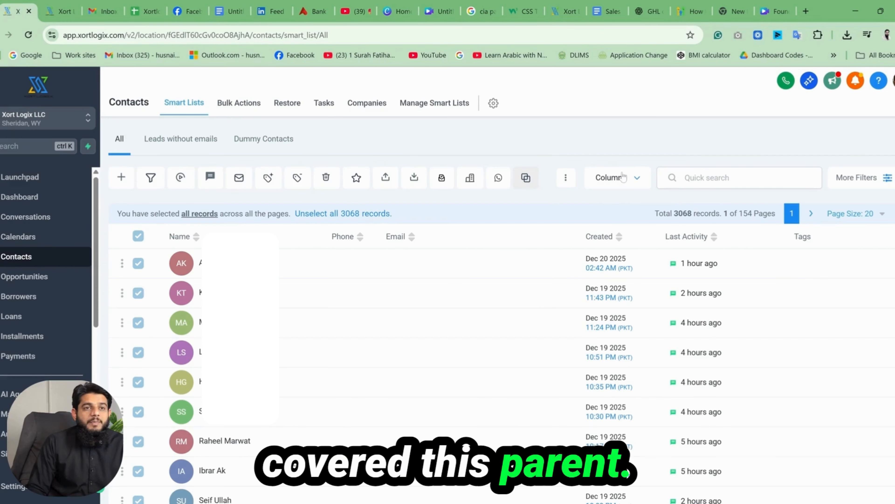
{"action": "left_click", "coordinate": [691, 177]}
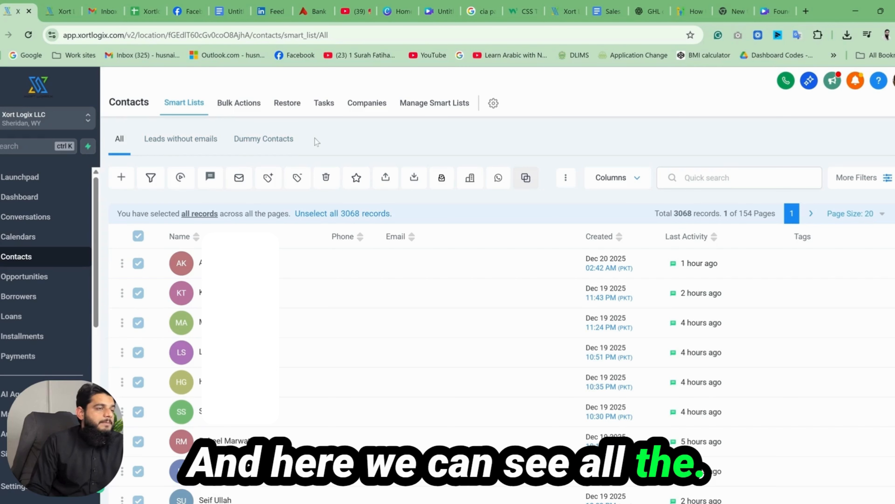
Step: Review the contacts' bulk action history and its status, action type and user filter options, leaving the filters as they are
{"action": "left_click", "coordinate": [247, 112]}
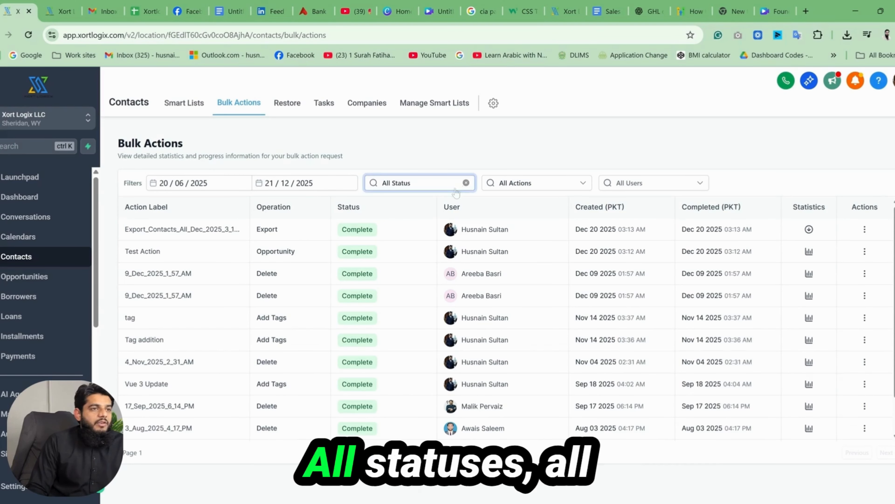
{"action": "left_click", "coordinate": [559, 189]}
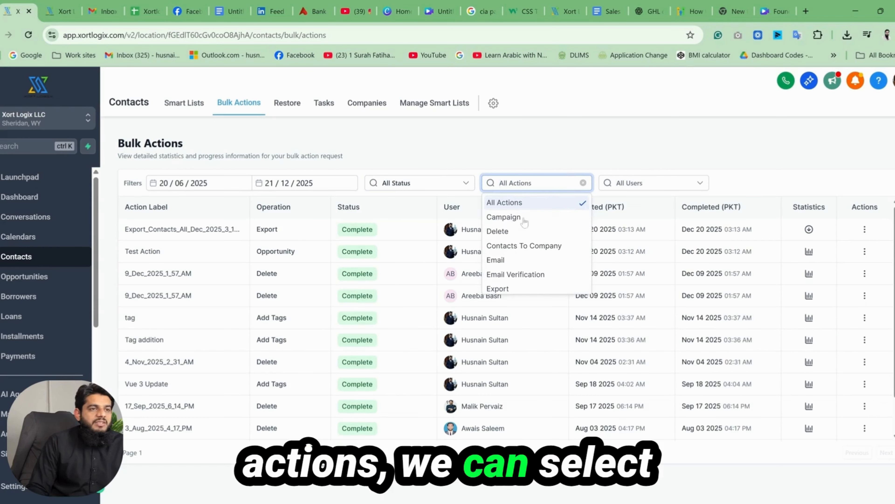
{"action": "left_click", "coordinate": [619, 164]}
{"action": "left_click", "coordinate": [620, 183]}
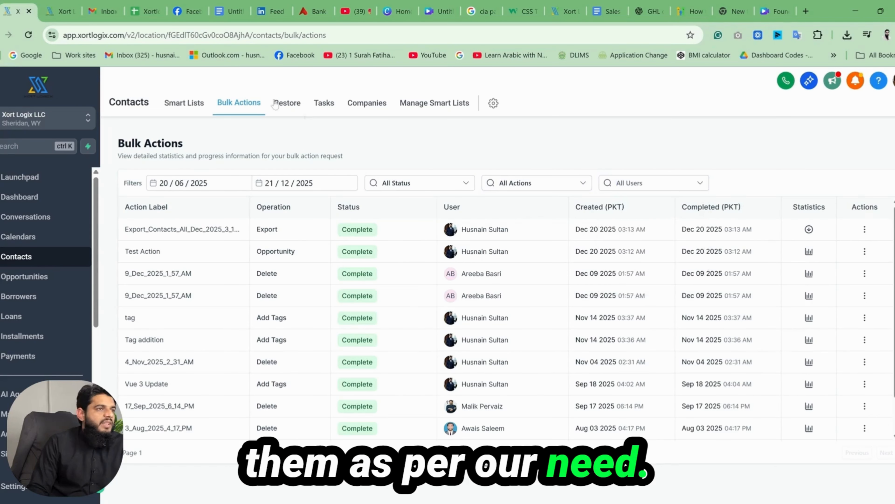
Step: Look through the Contacts section's Restore, Tasks and Manage Smart Lists pages
{"action": "left_click", "coordinate": [287, 102]}
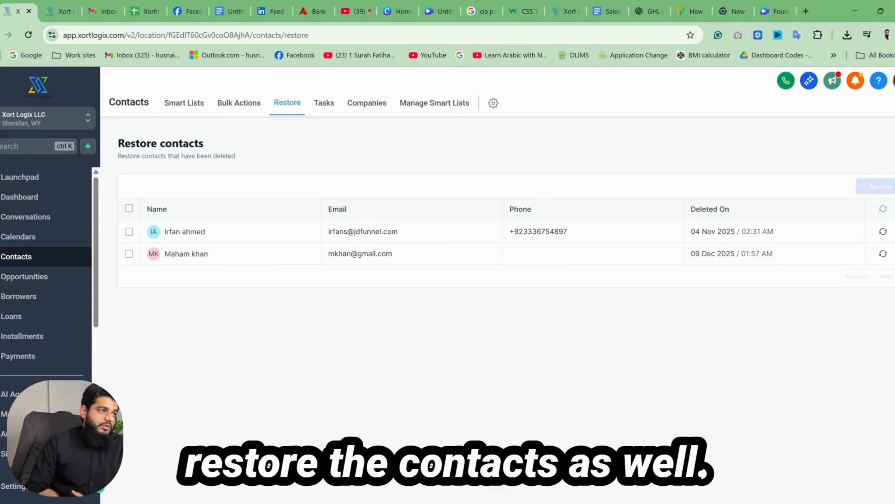
{"action": "left_click", "coordinate": [324, 104]}
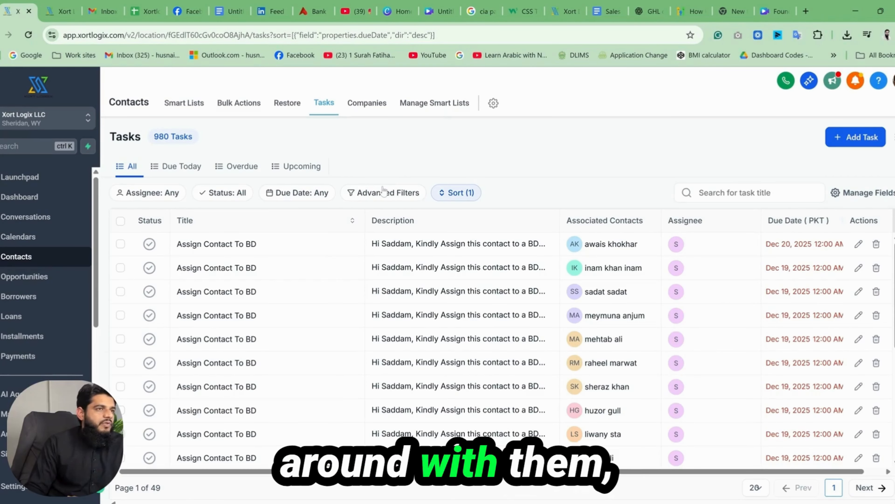
{"action": "left_click", "coordinate": [447, 106]}
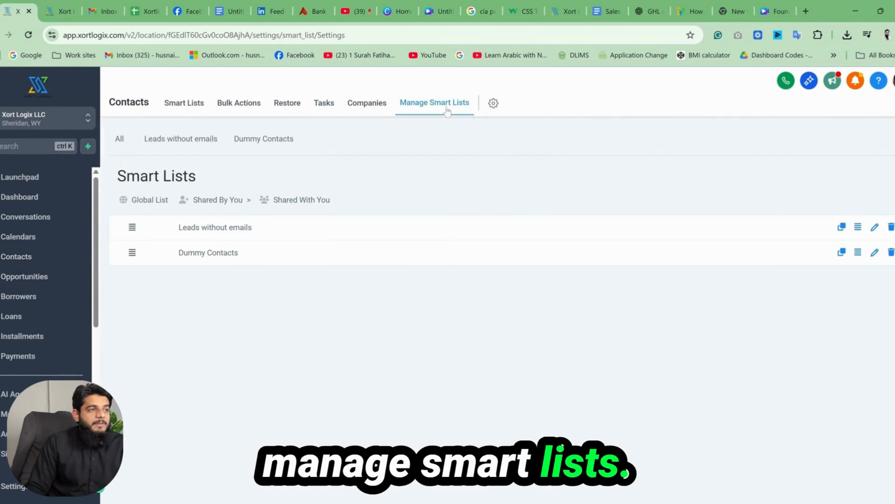